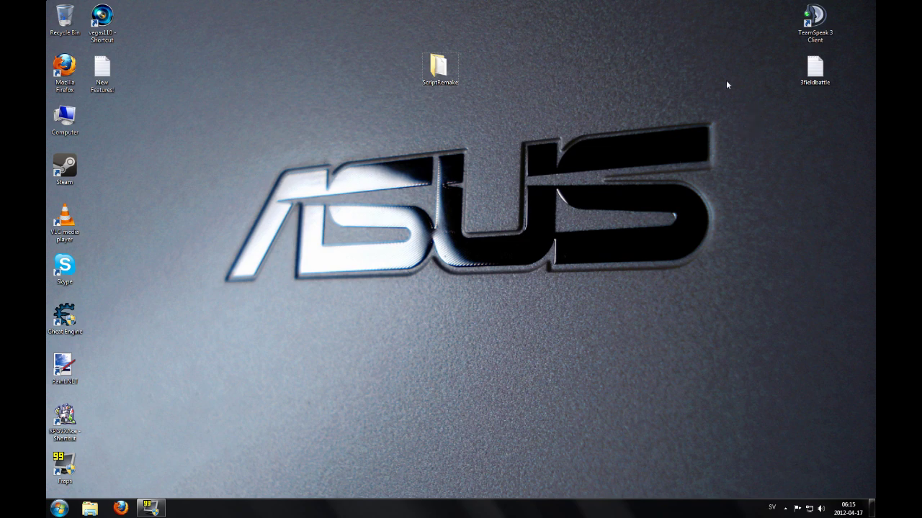
# Step: Launch RPG Maker VX Ace and create a new project named Japan-English
pyautogui.moveTo(724, 77); pyautogui.dragTo(280, 272)
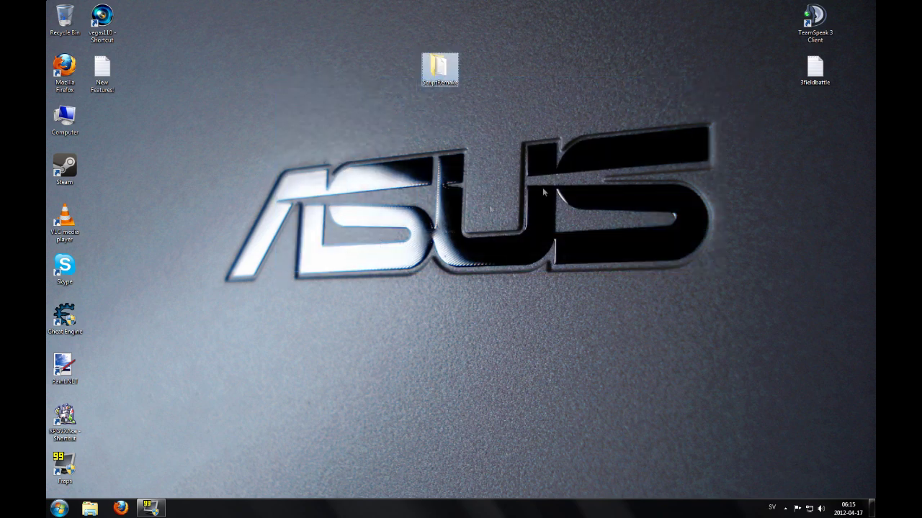
pyautogui.click(695, 91)
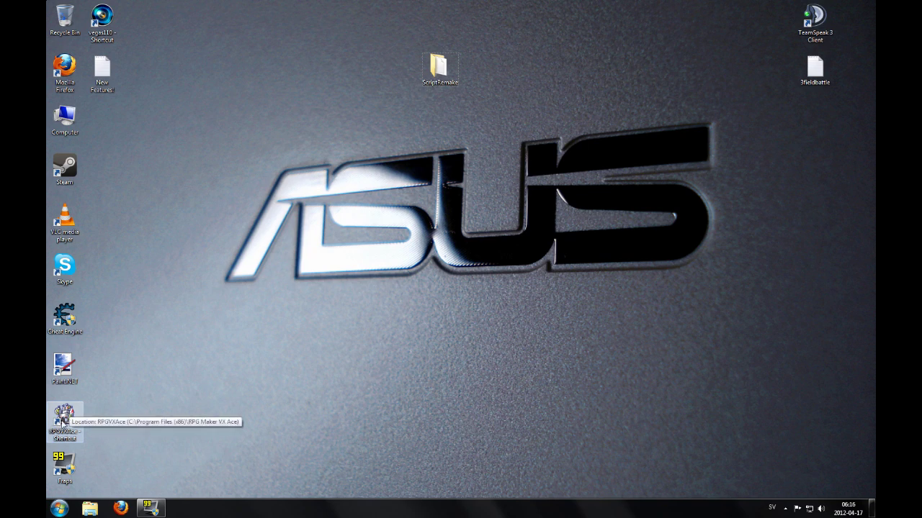
pyautogui.doubleClick(63, 416)
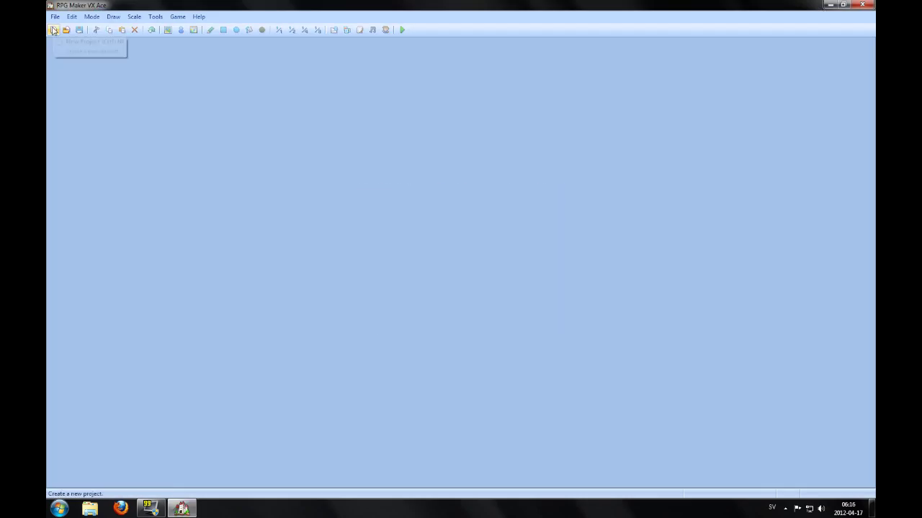
pyautogui.click(53, 31)
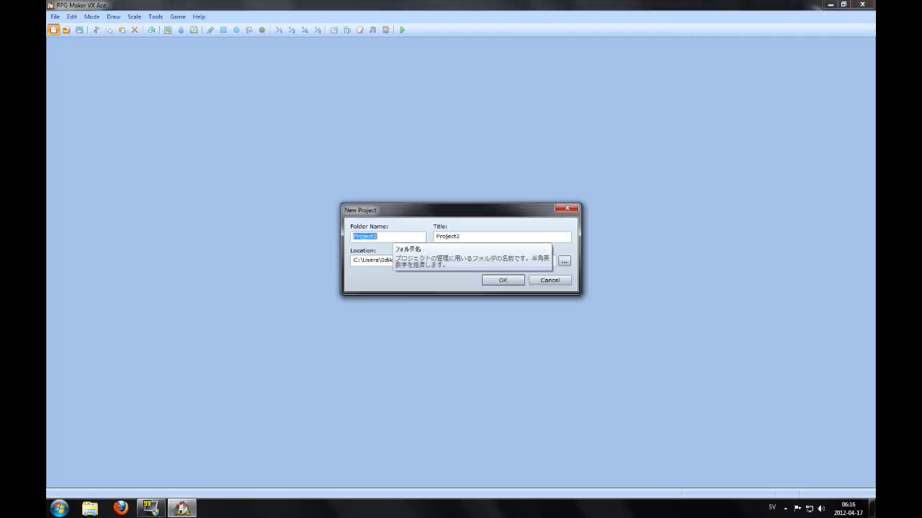
pyautogui.write('Japan-English')
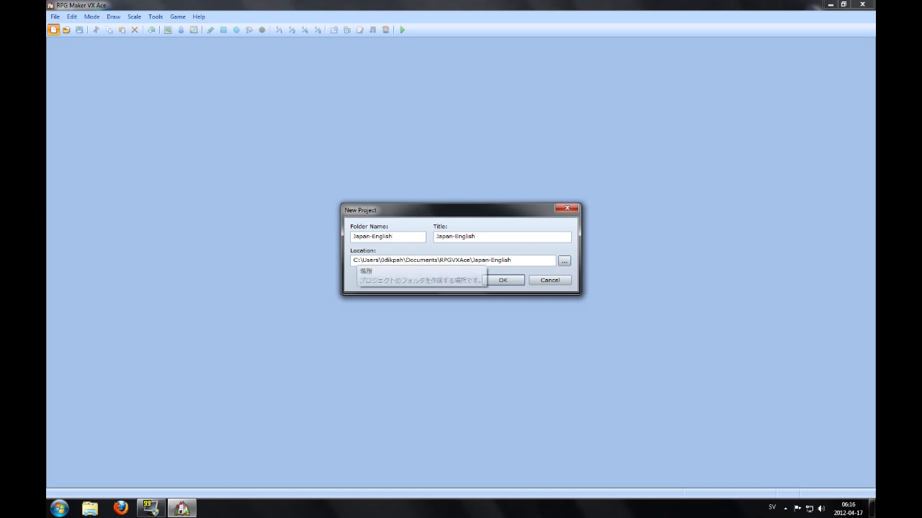
pyautogui.press('Tab')
pyautogui.press('Tab')
pyautogui.moveTo(511, 260); pyautogui.dragTo(362, 260)
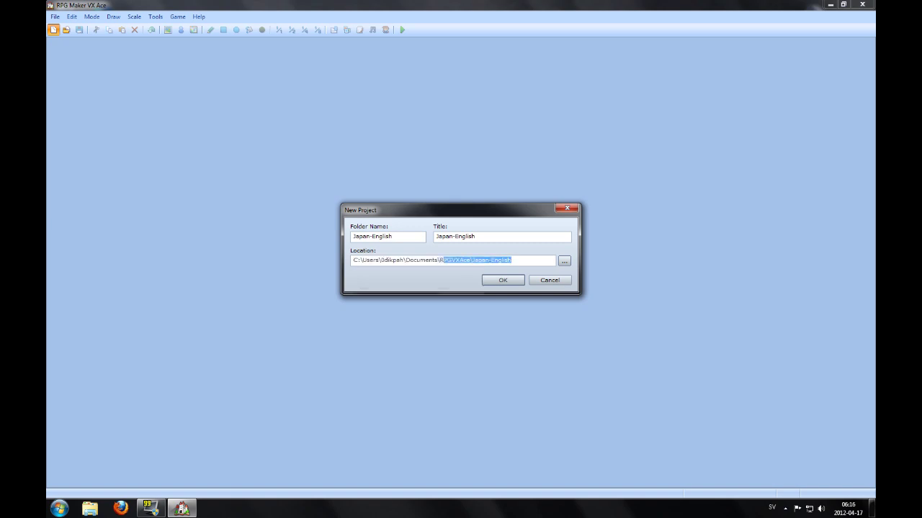
pyautogui.click(502, 281)
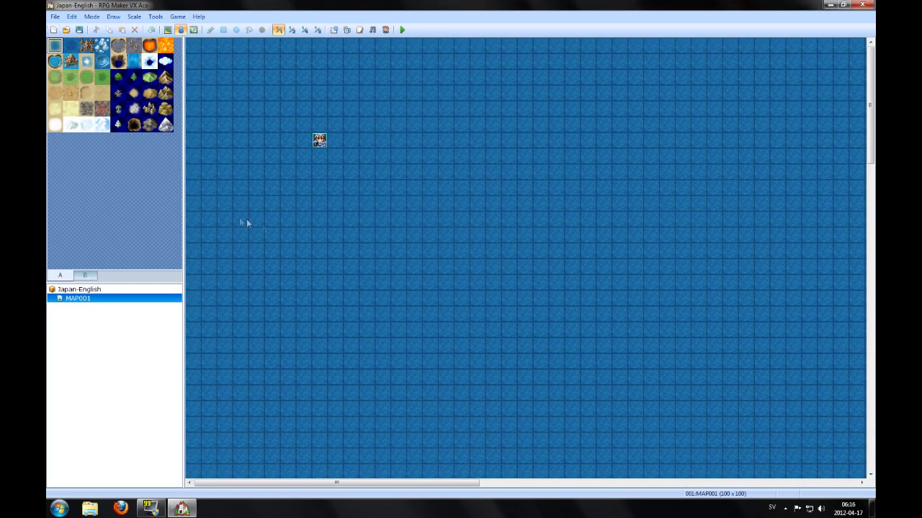
# Step: Paint a rectangular grass island on the ocean map
pyautogui.click(55, 77)
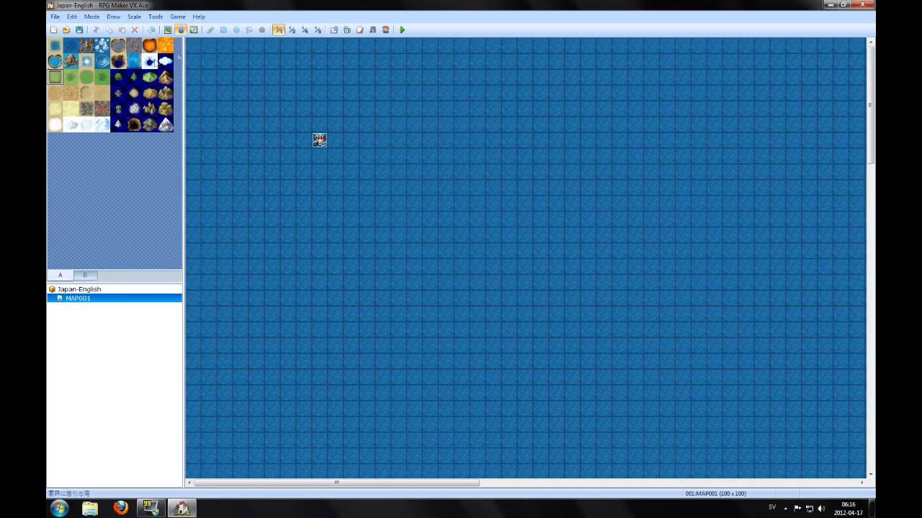
pyautogui.click(166, 30)
pyautogui.moveTo(216, 70); pyautogui.dragTo(453, 256)
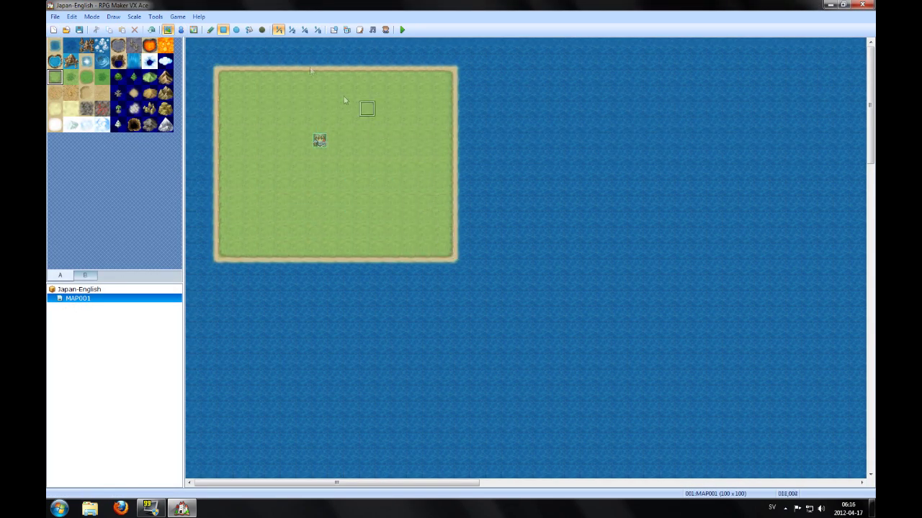
# Step: Save, playtest and check the Japanese game menu, then close the game and the editor
pyautogui.click(401, 32)
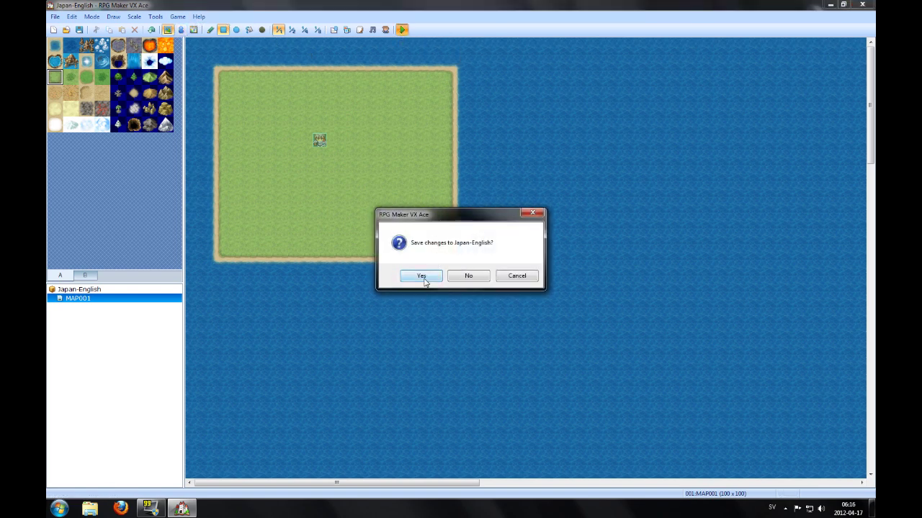
pyautogui.click(423, 279)
pyautogui.press('Left')
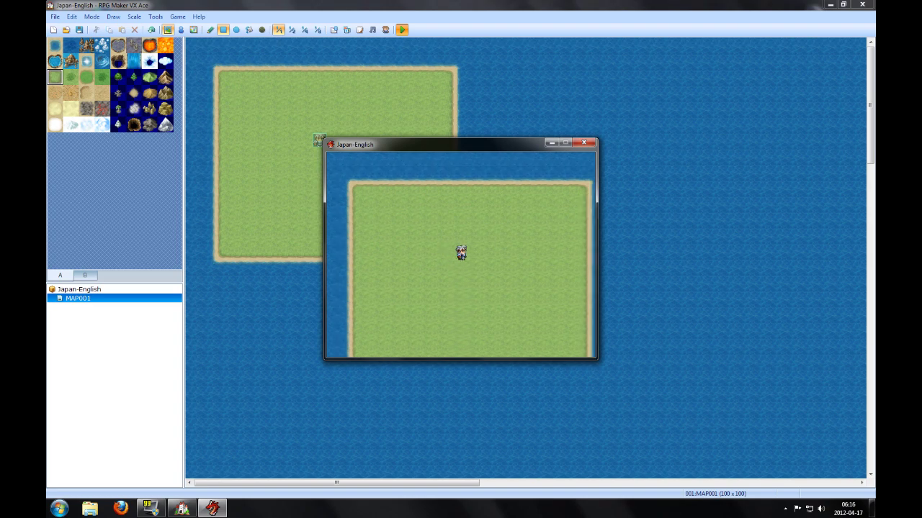
pyautogui.press('Escape')
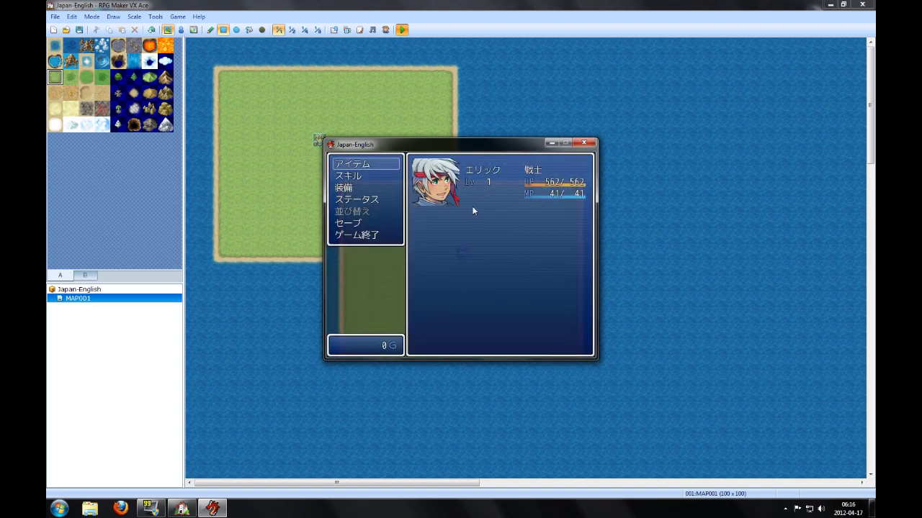
pyautogui.press('Down')
pyautogui.click(582, 142)
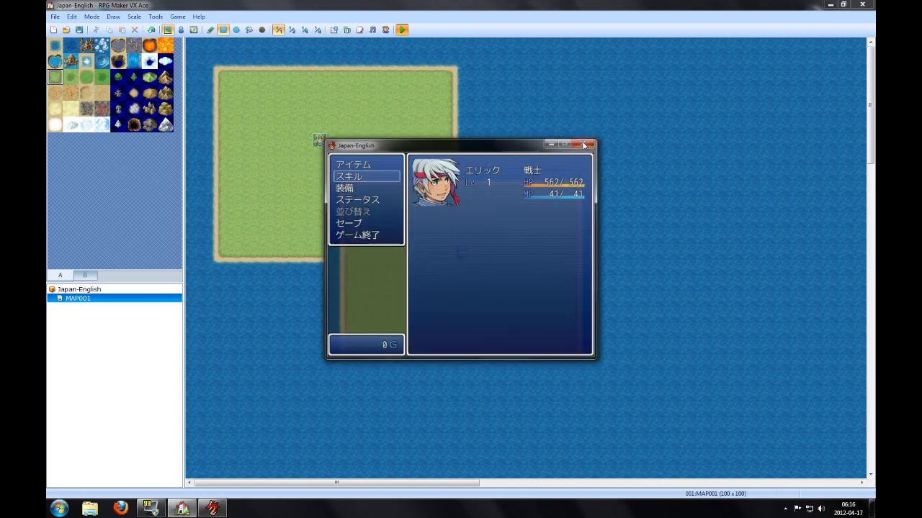
pyautogui.click(869, 5)
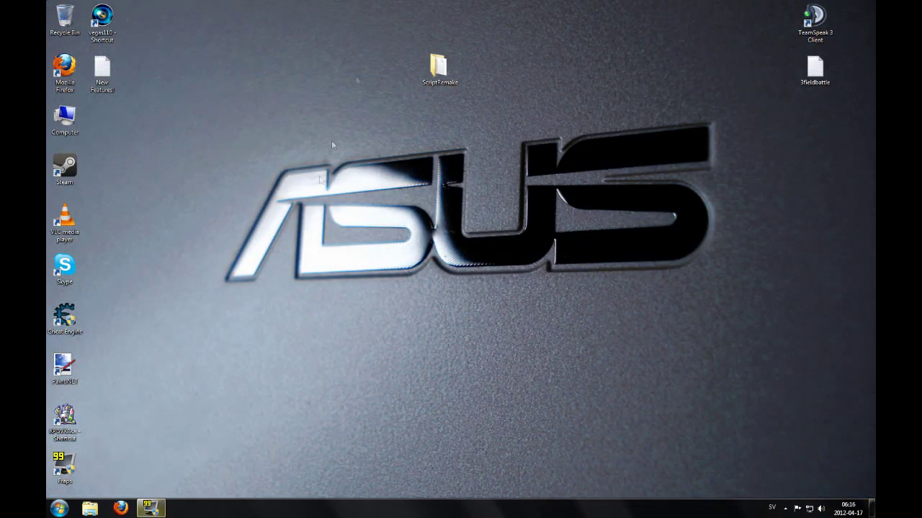
# Step: Open ScriptRemake, then browse to the Japan-English project folder under Documents\RPGVXAce
pyautogui.doubleClick(448, 73)
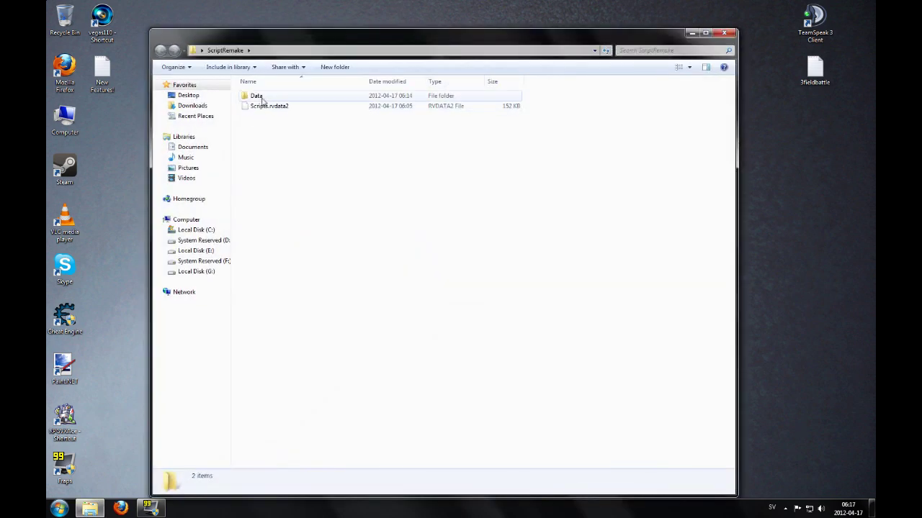
pyautogui.click(265, 100)
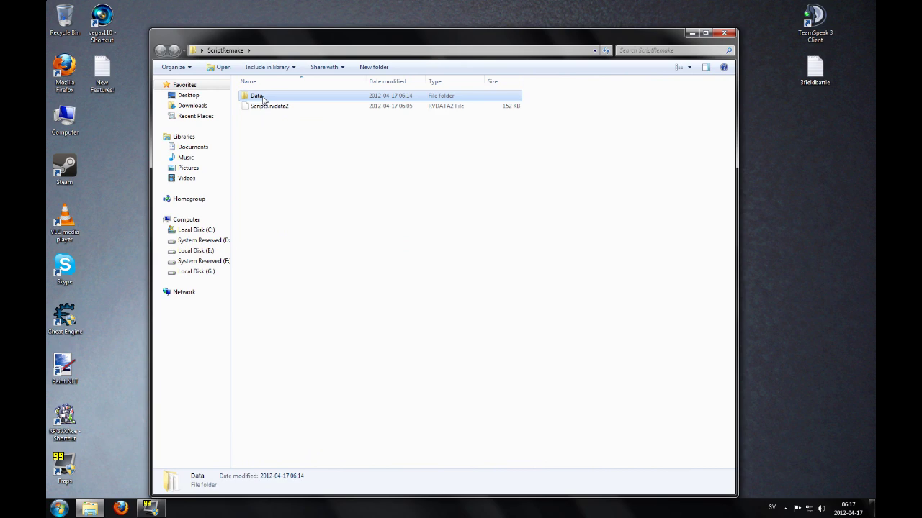
pyautogui.click(295, 211)
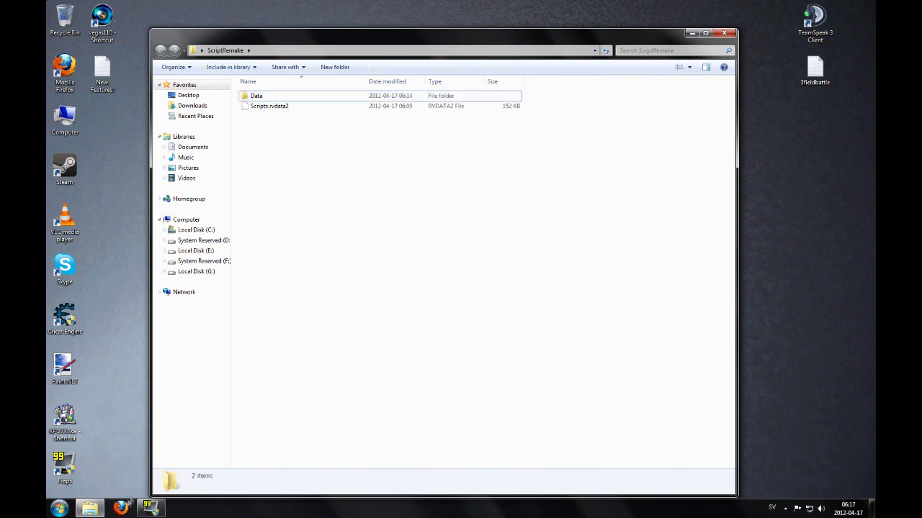
pyautogui.click(59, 509)
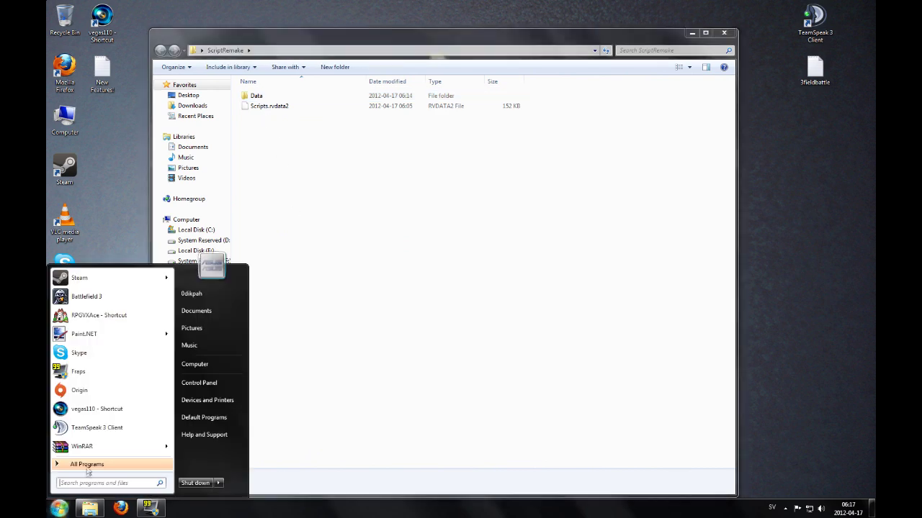
pyautogui.click(210, 312)
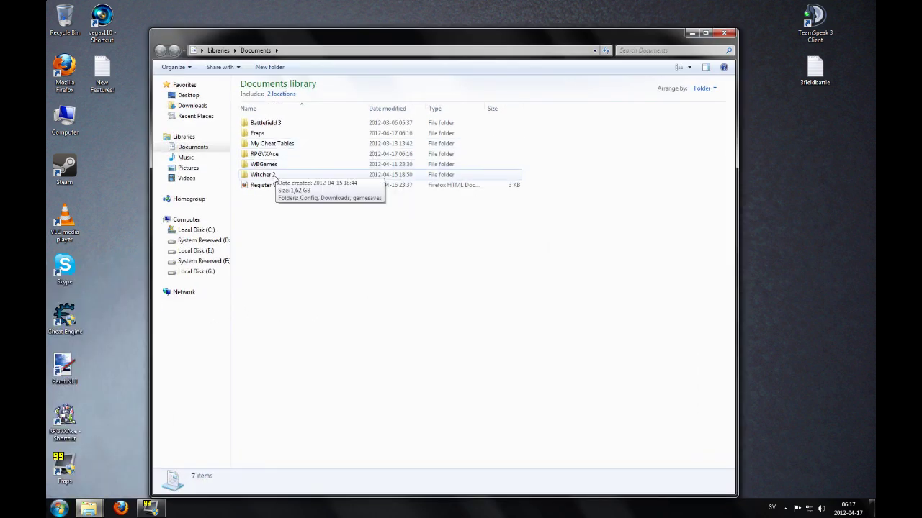
pyautogui.doubleClick(273, 154)
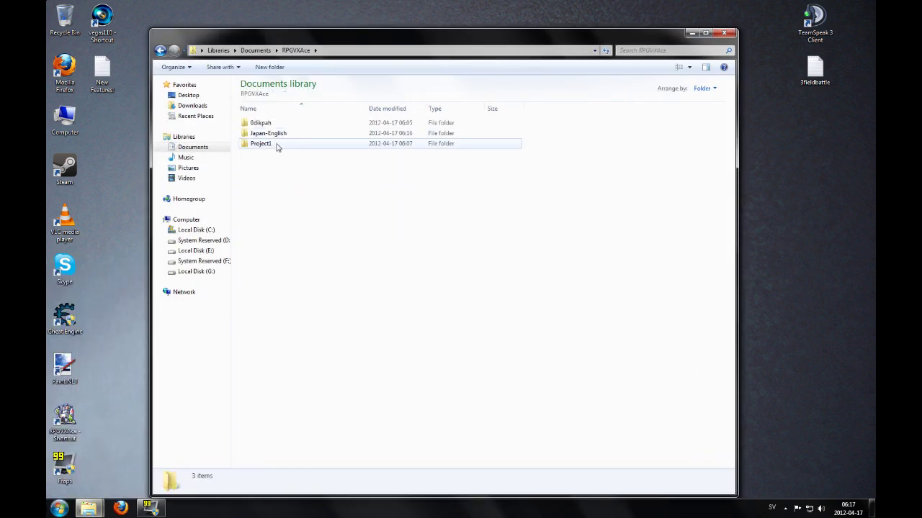
pyautogui.doubleClick(273, 137)
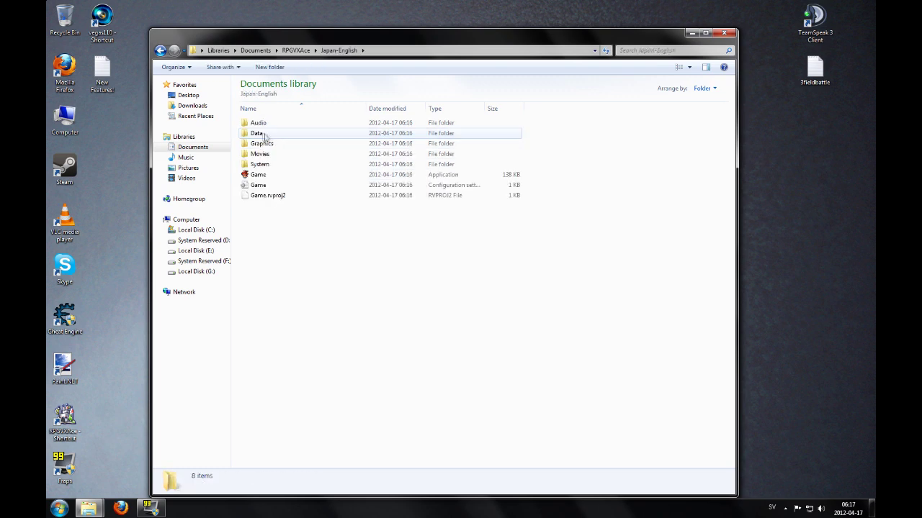
# Step: Paste the Data folder into Japan-English, replacing all conflicting data files
pyautogui.rightClick(286, 269)
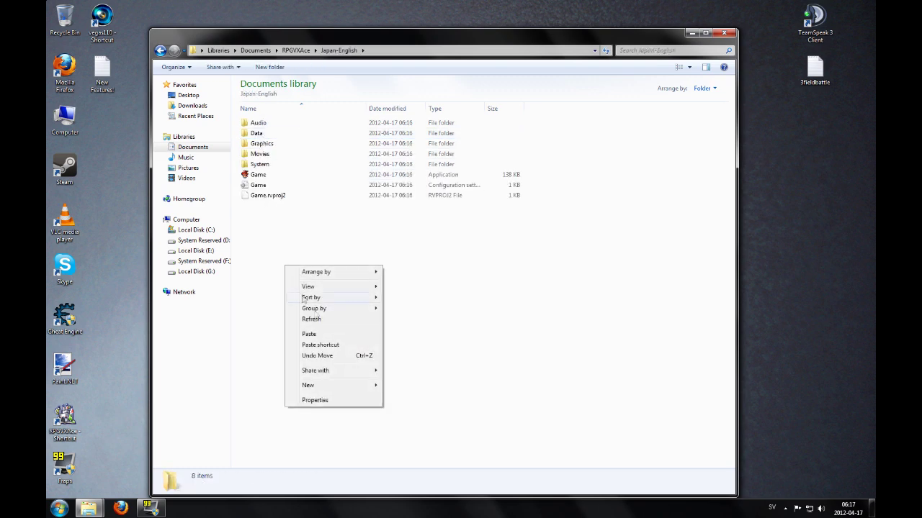
pyautogui.click(320, 335)
pyautogui.click(496, 352)
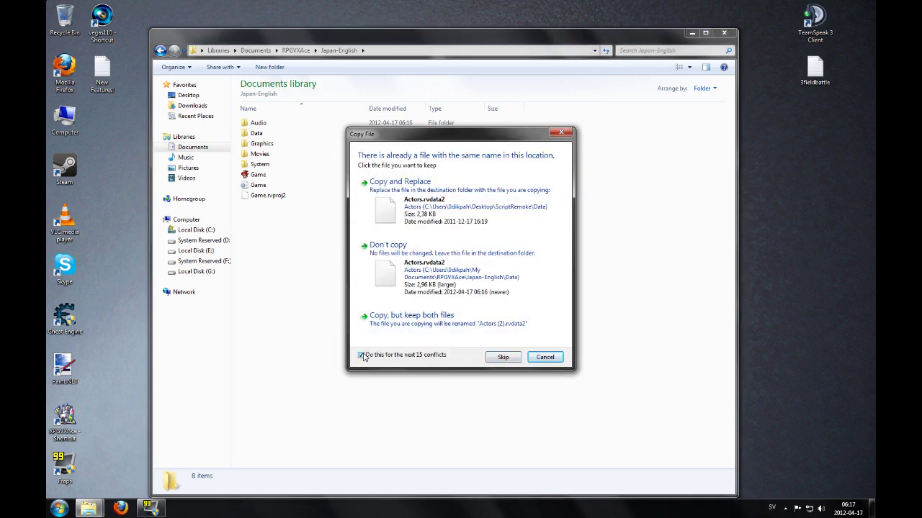
pyautogui.click(420, 202)
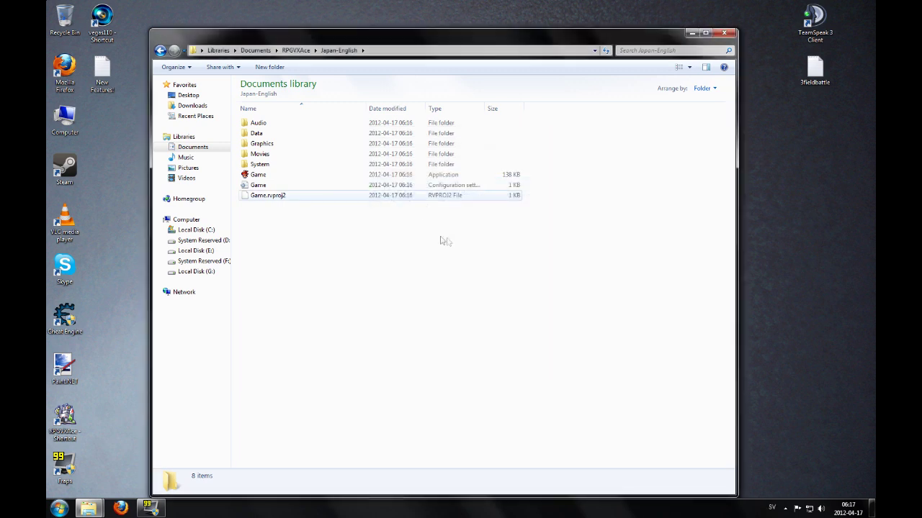
# Step: Relaunch and playtest Japan-English, check the English Items/Equipment menu, then close the game
pyautogui.doubleClick(64, 421)
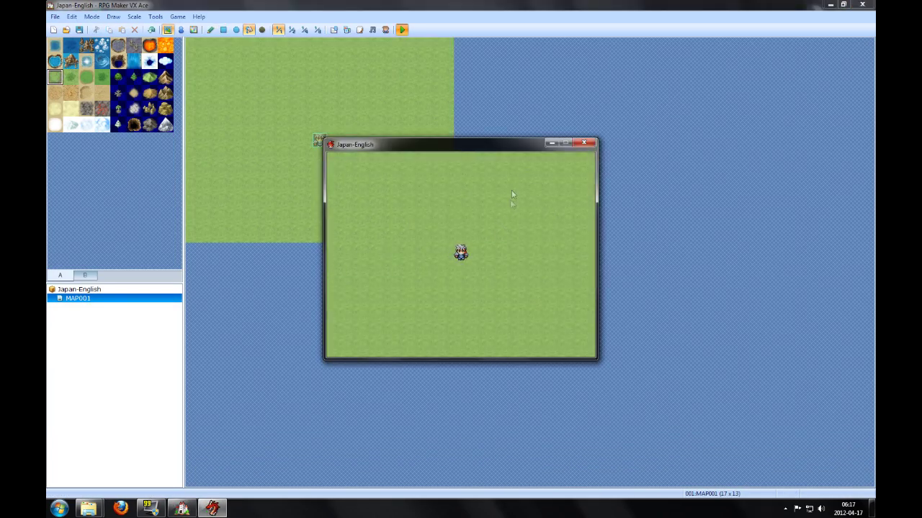
pyautogui.press('Escape')
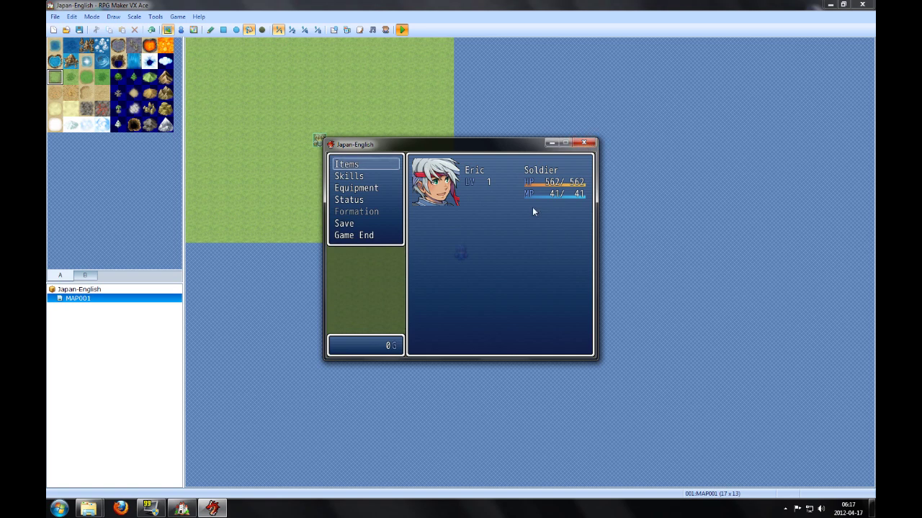
pyautogui.press('Down')
pyautogui.press('Down')
pyautogui.press('Up')
pyautogui.press('Up')
pyautogui.click(585, 143)
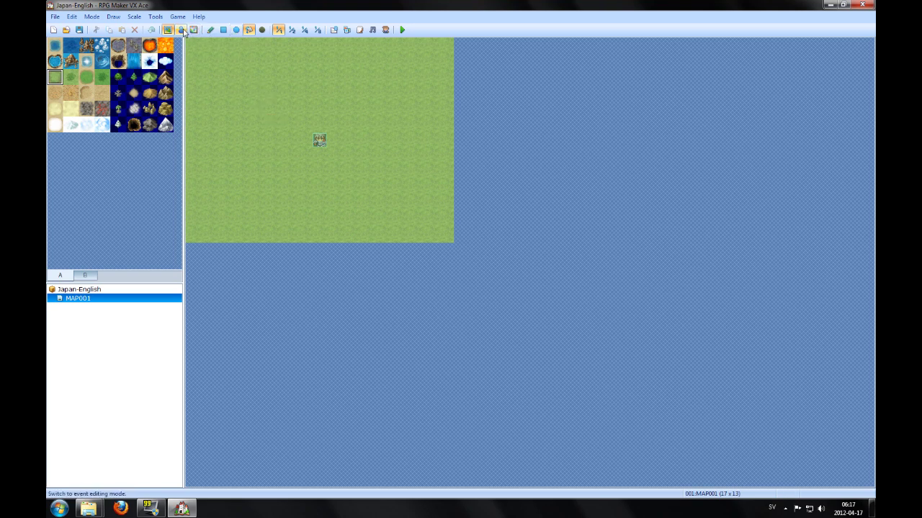
# Step: Create an event at tile 010,004 with Name Input Processing for Eric, 6 characters
pyautogui.click(195, 31)
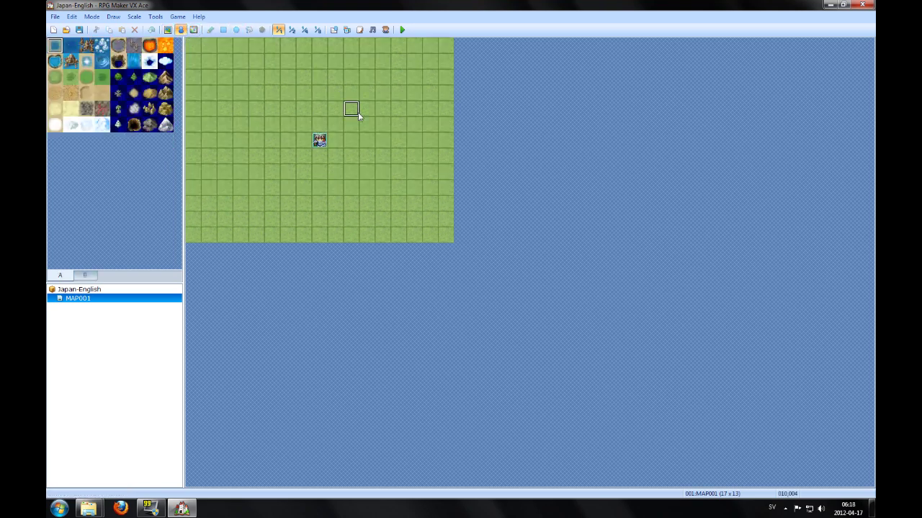
pyautogui.doubleClick(358, 112)
pyautogui.doubleClick(445, 151)
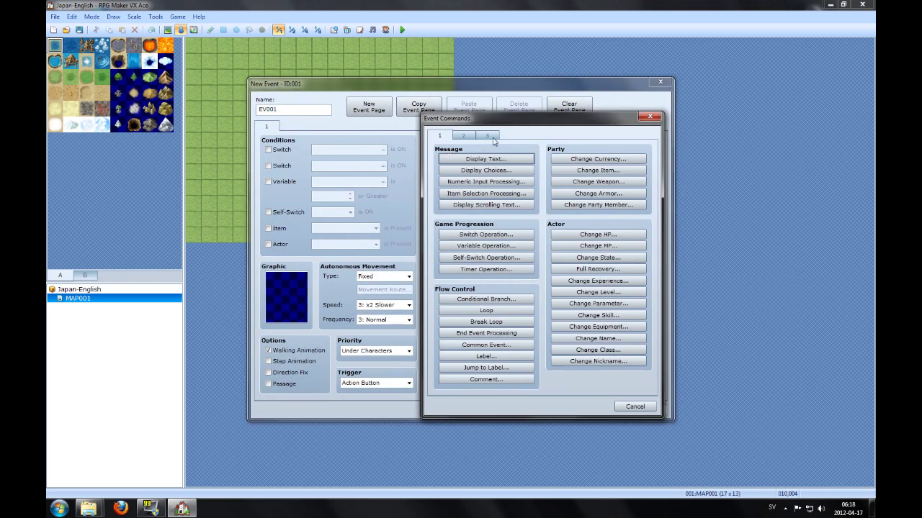
pyautogui.click(490, 136)
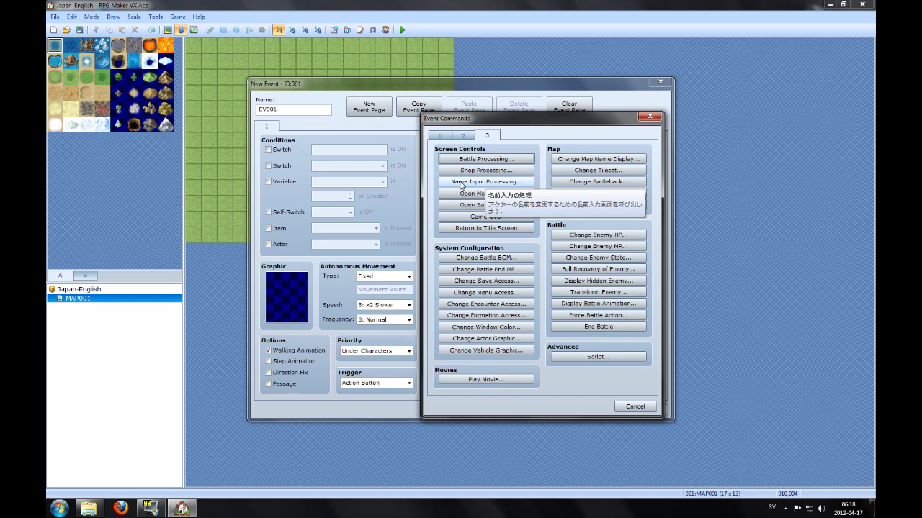
pyautogui.click(461, 183)
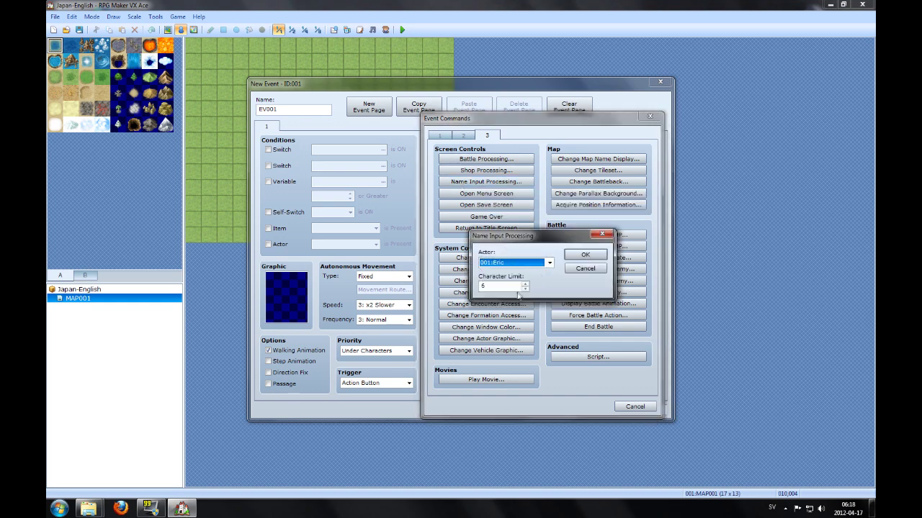
pyautogui.click(577, 259)
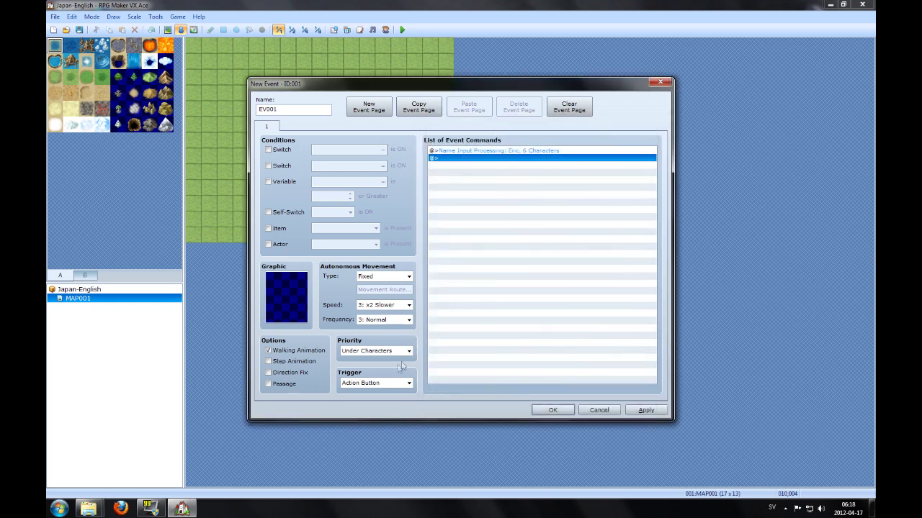
pyautogui.click(468, 151)
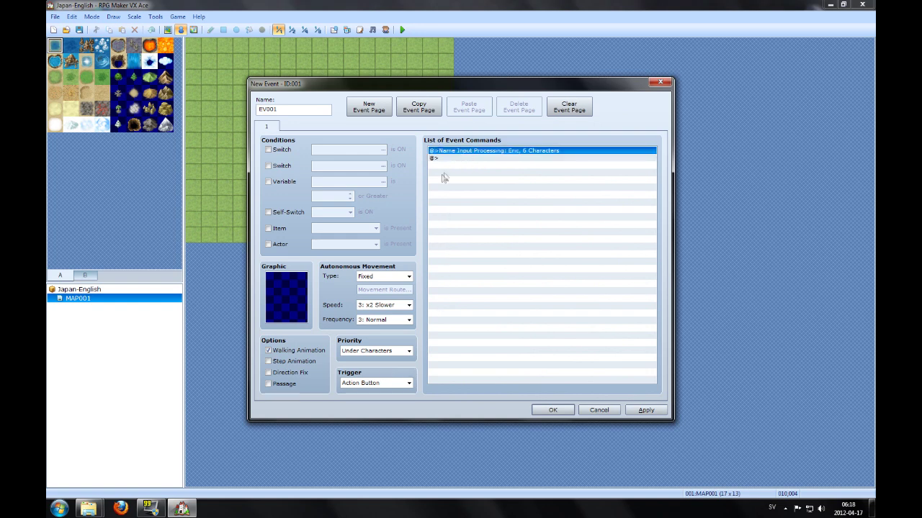
# Step: Set the event trigger to Autorun, then save and start a playtest
pyautogui.click(404, 387)
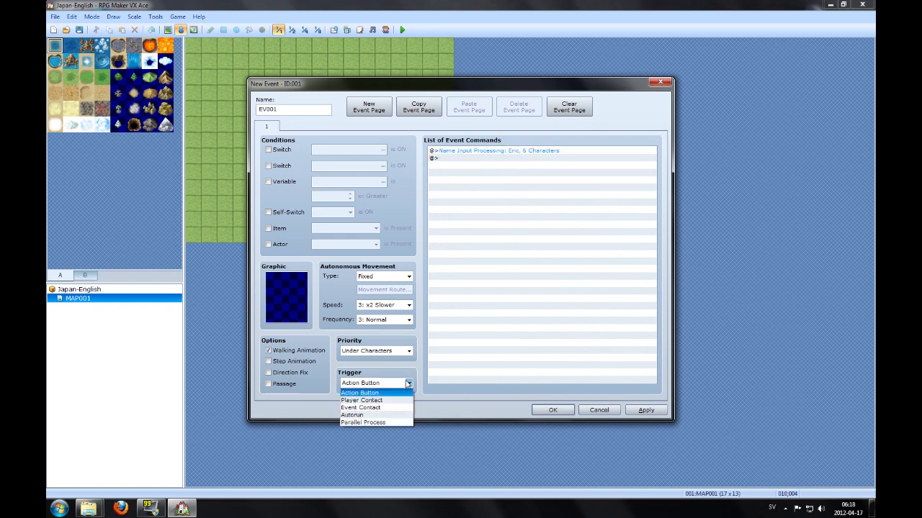
pyautogui.click(376, 417)
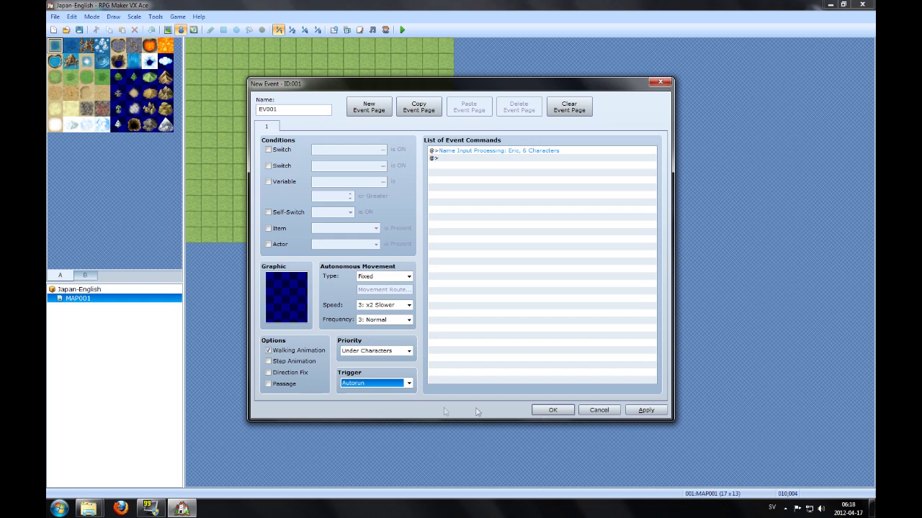
pyautogui.click(653, 410)
pyautogui.click(547, 411)
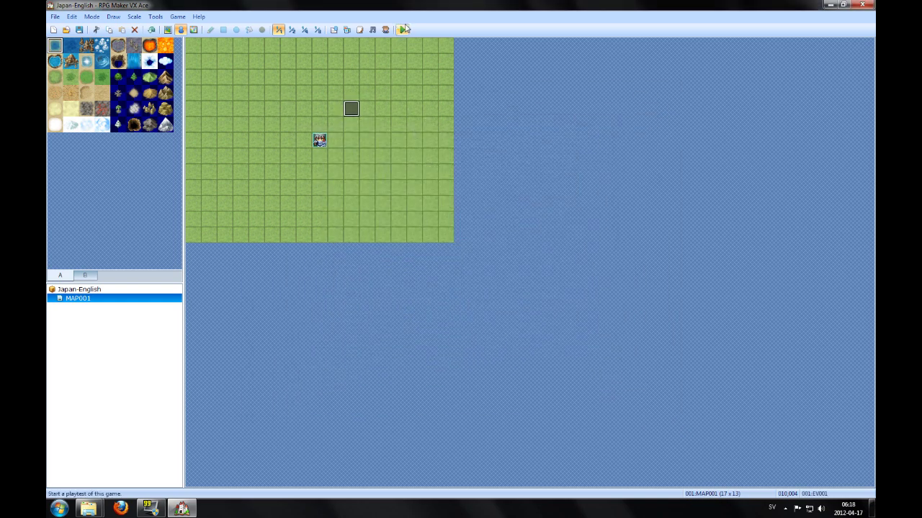
pyautogui.click(401, 29)
pyautogui.click(421, 277)
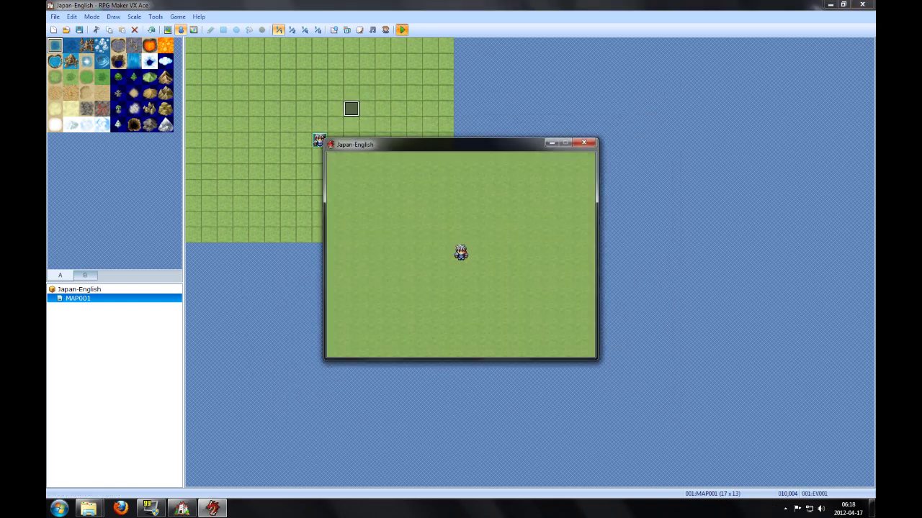
# Step: Browse Eric's kana name-entry grid with the arrow keys, then close the playtest
pyautogui.press('Right')
pyautogui.press('Down')
pyautogui.press('Down')
pyautogui.press('Down')
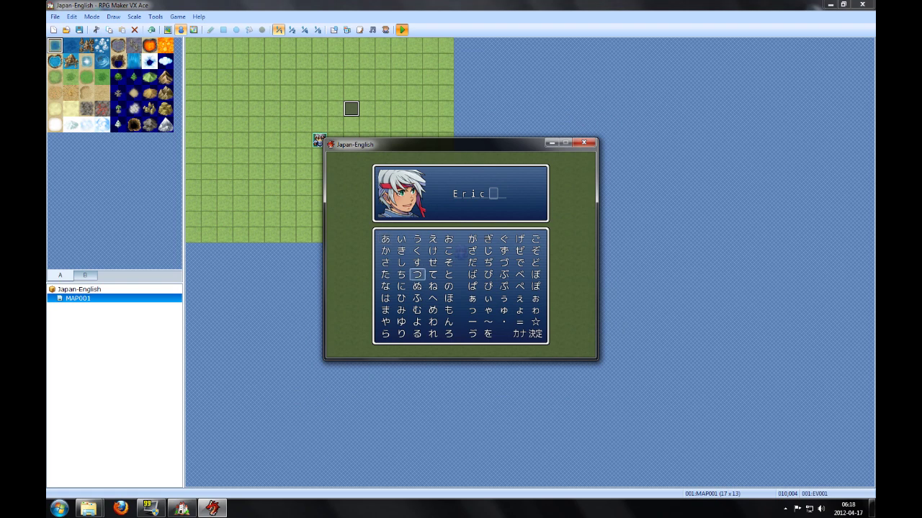
pyautogui.press('Down')
pyautogui.press('Down')
pyautogui.press('Down')
pyautogui.press('Down')
pyautogui.press('Right')
pyautogui.press('Right')
pyautogui.press('Right')
pyautogui.press('Right')
pyautogui.press('Right')
pyautogui.click(584, 143)
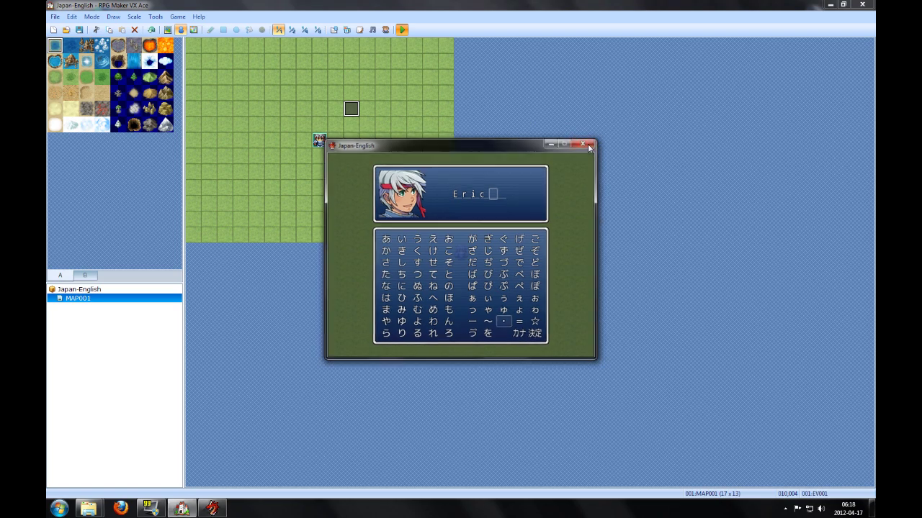
# Step: Paste Scripts.rvdata2 into ScriptRemake\Data, replacing the existing file
pyautogui.click(864, 5)
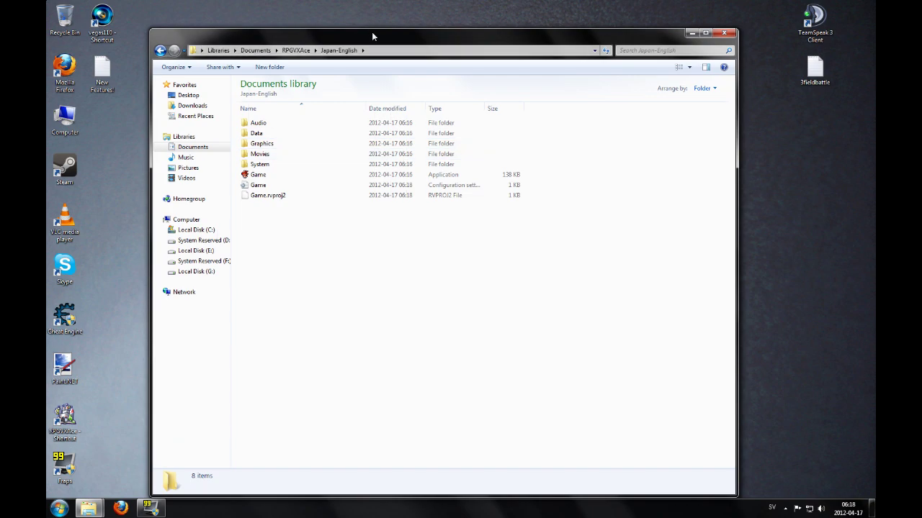
pyautogui.moveTo(372, 32); pyautogui.dragTo(458, 142)
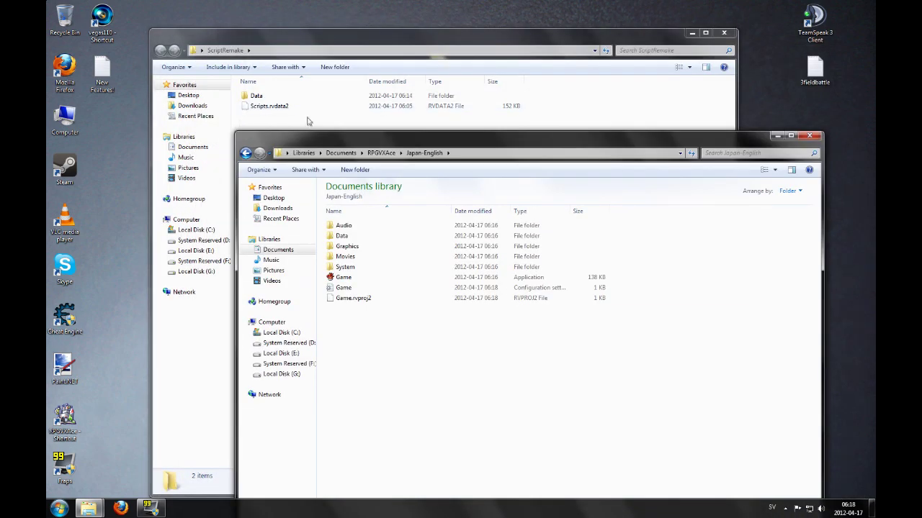
pyautogui.click(267, 113)
pyautogui.click(266, 109)
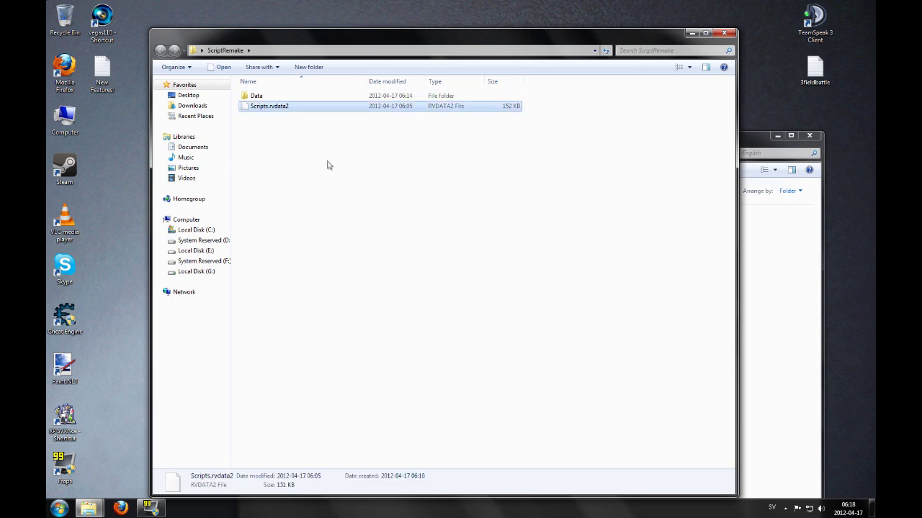
pyautogui.doubleClick(269, 98)
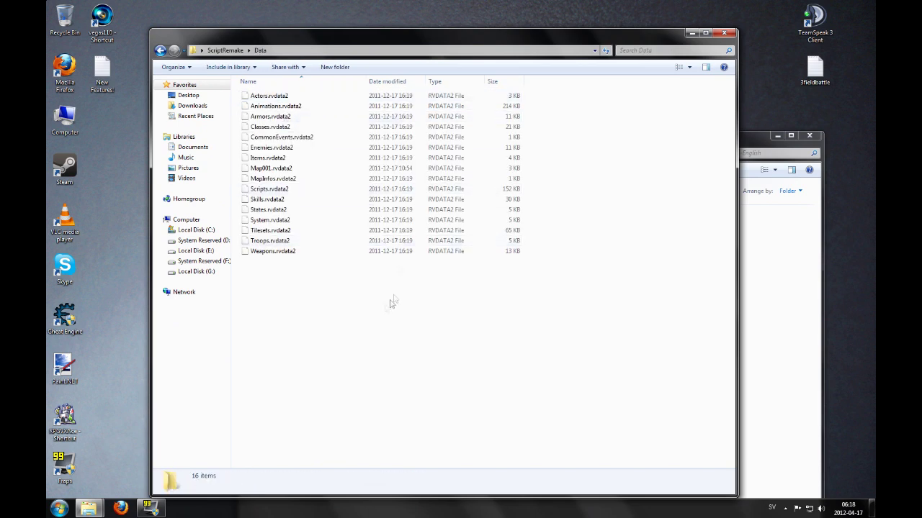
pyautogui.hotkey('ctrl', 'v')
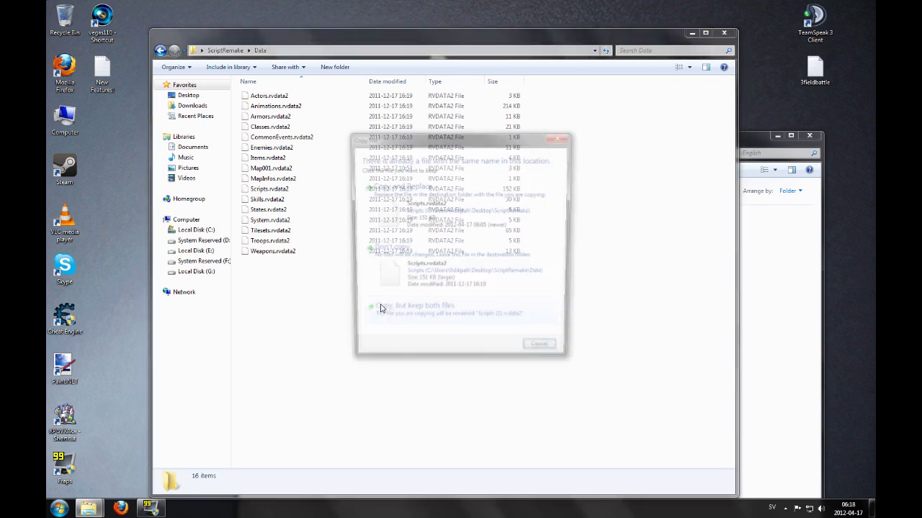
pyautogui.click(416, 204)
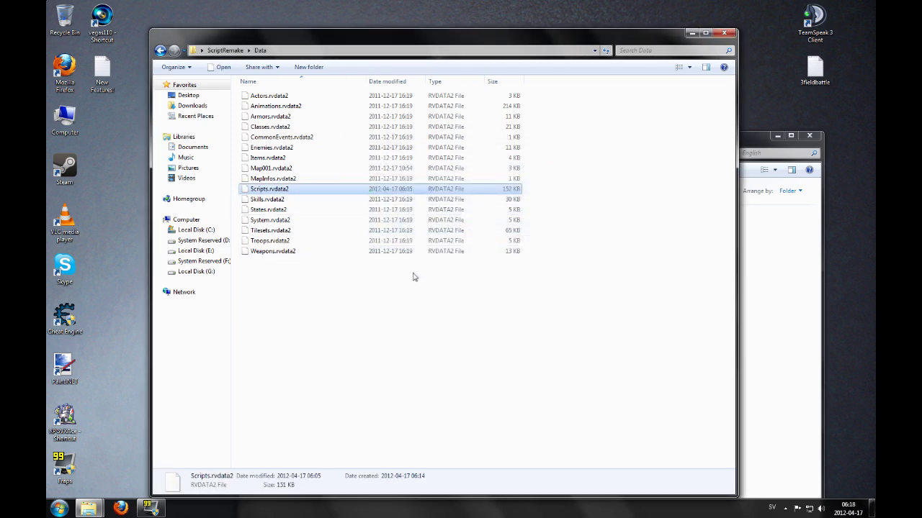
# Step: Copy ScriptRemake's Data folder and delete the loose Scripts.rvdata2
pyautogui.click(160, 51)
pyautogui.click(267, 123)
pyautogui.click(258, 100)
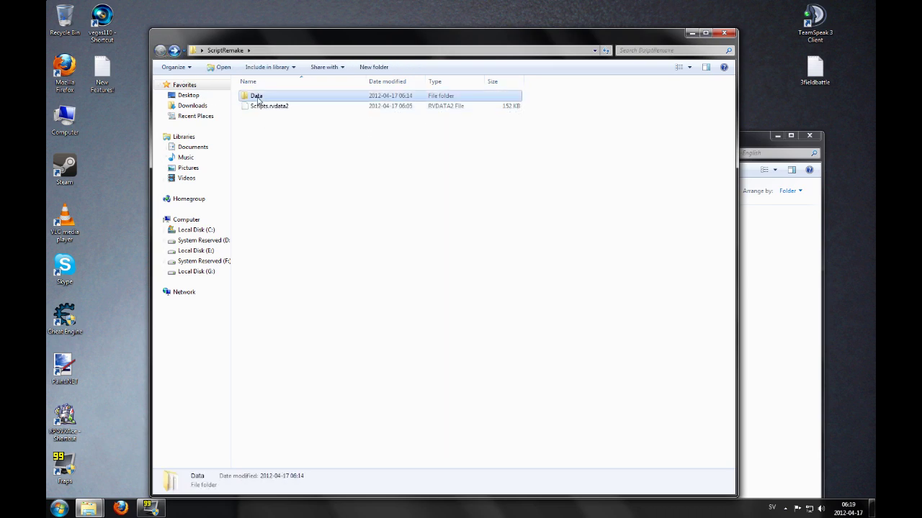
pyautogui.rightClick(257, 100)
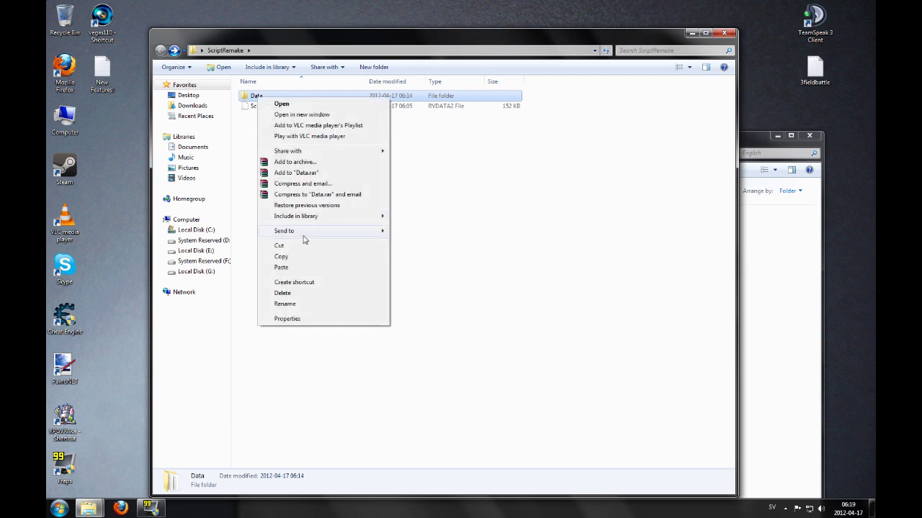
pyautogui.click(294, 258)
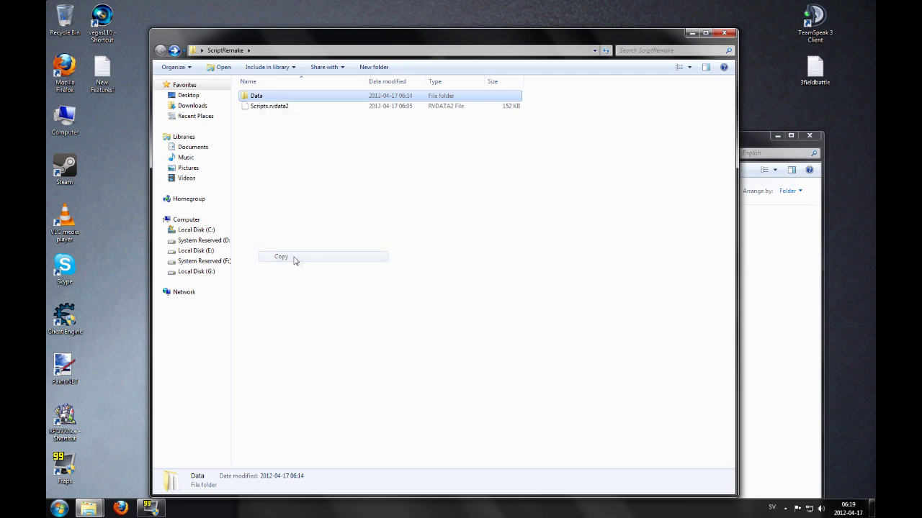
pyautogui.click(269, 108)
pyautogui.press('Delete')
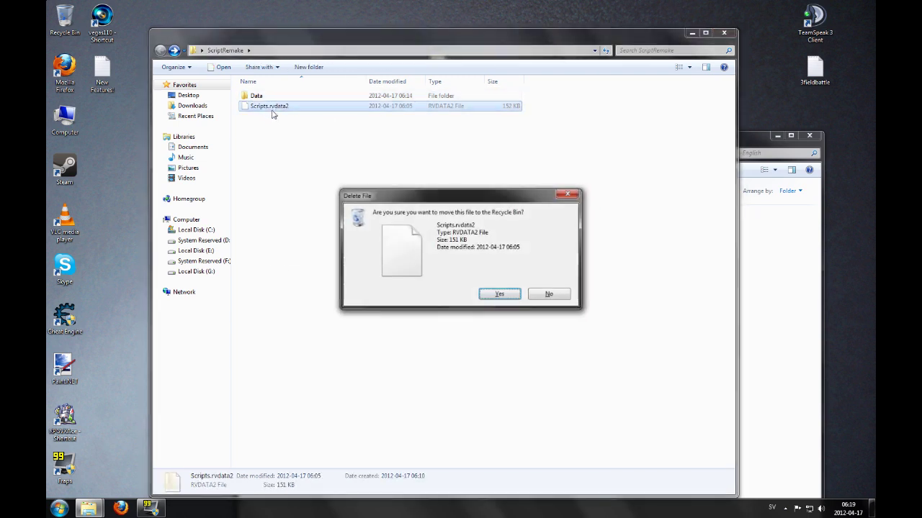
pyautogui.press('Return')
pyautogui.click(265, 101)
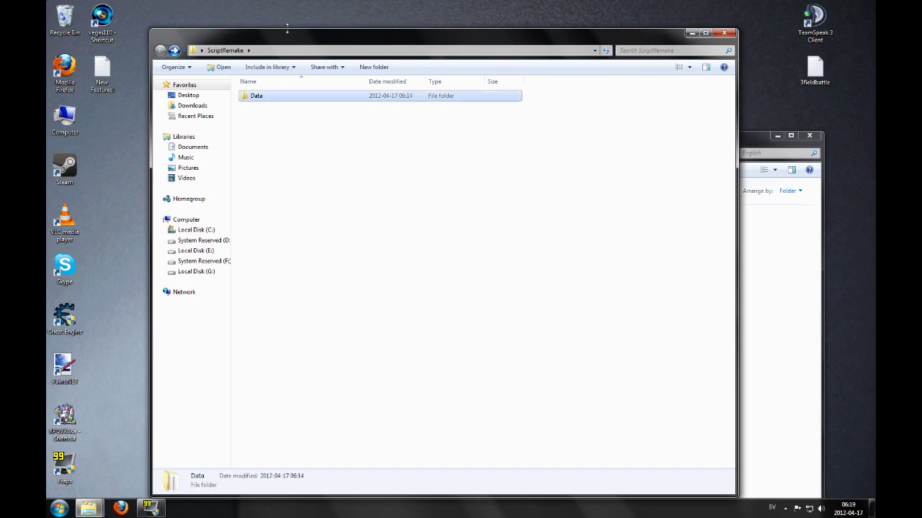
# Step: Paste the Data folder into Japan-English, merging folders and replacing all existing files
pyautogui.moveTo(286, 39); pyautogui.dragTo(255, 66)
pyautogui.click(803, 326)
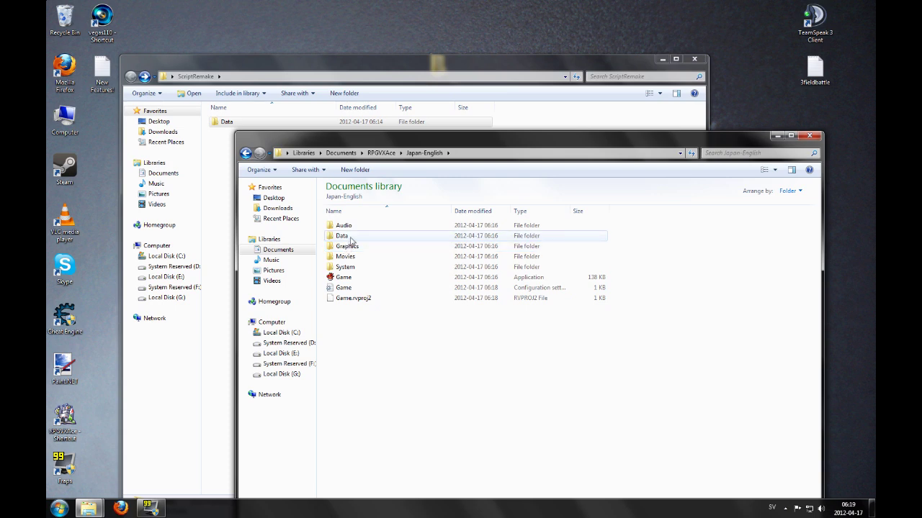
pyautogui.hotkey('ctrl', 'v')
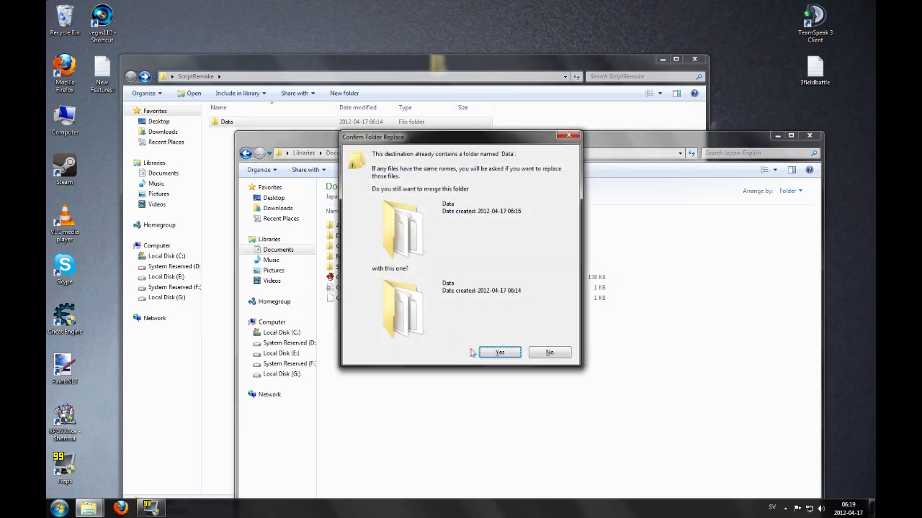
pyautogui.click(499, 353)
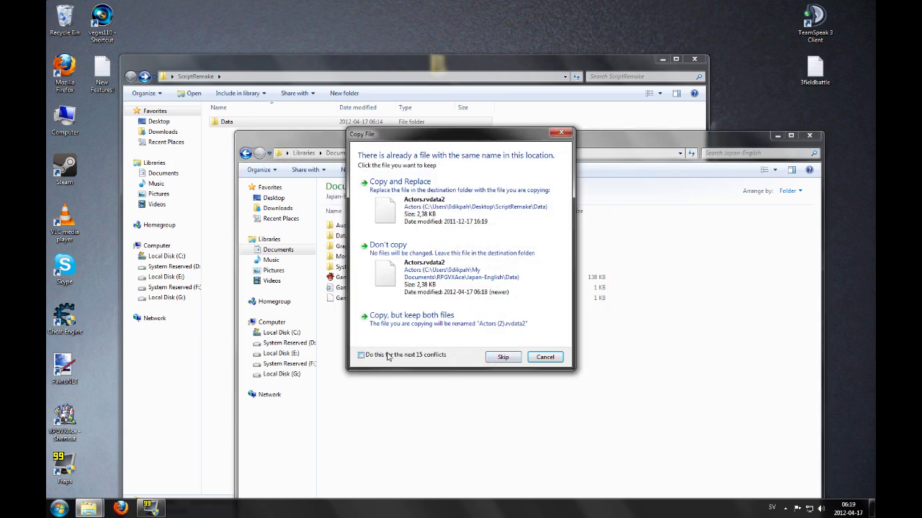
pyautogui.click(403, 202)
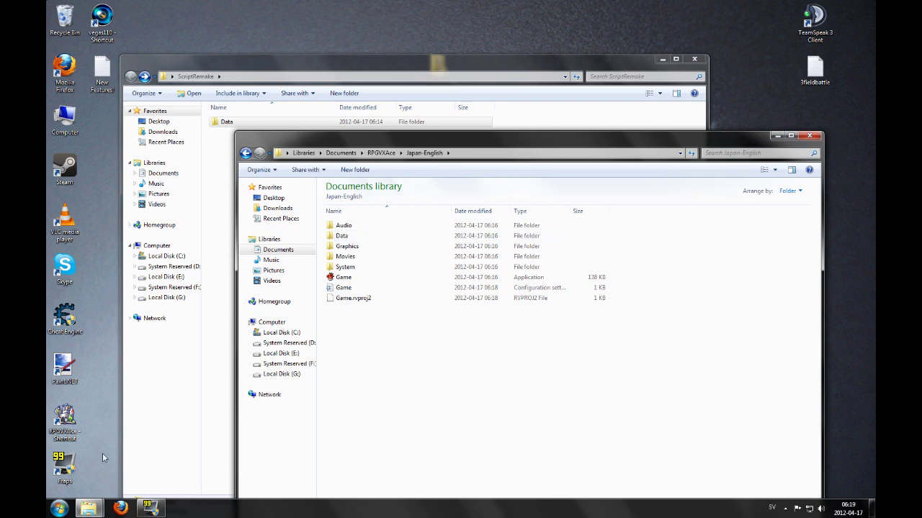
pyautogui.doubleClick(61, 424)
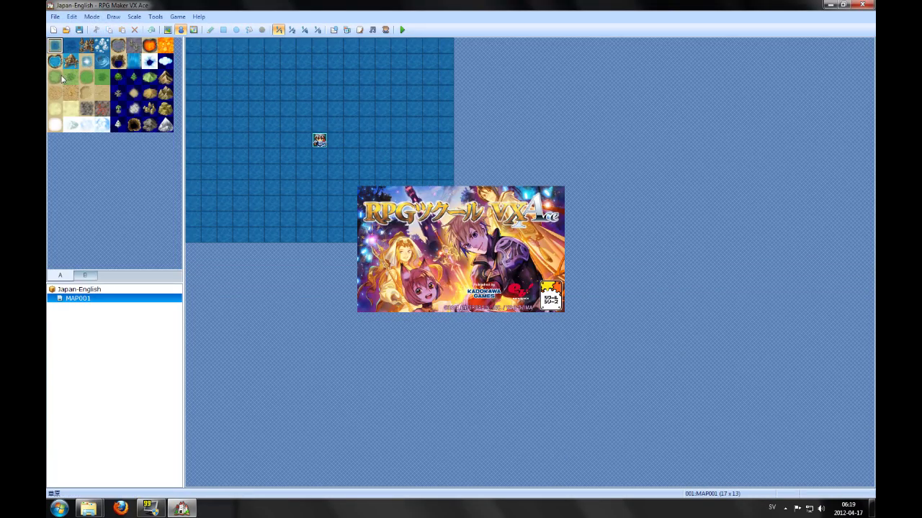
# Step: Fill the entire map with grass tiles
pyautogui.click(54, 77)
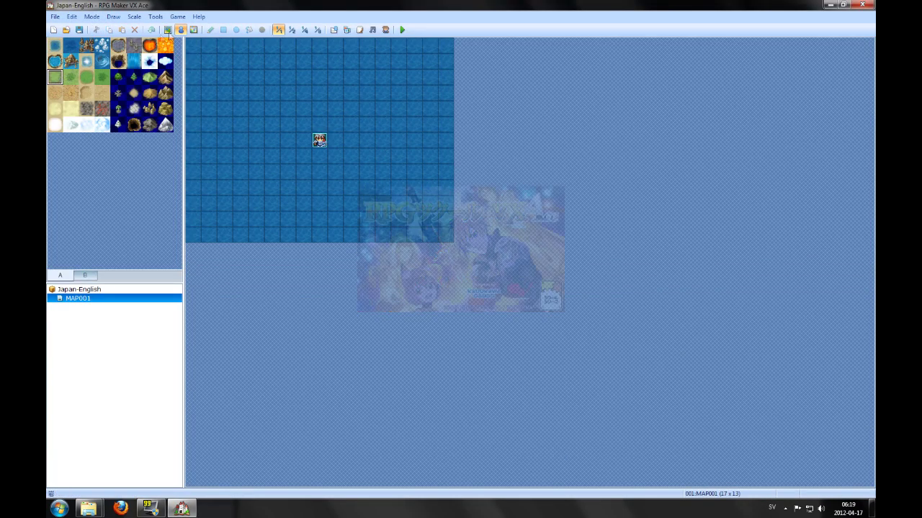
pyautogui.click(167, 29)
pyautogui.click(288, 108)
# Step: Place an Autorun event at tile 006,004 with Name Input Processing for Eric, 6 characters
pyautogui.click(180, 29)
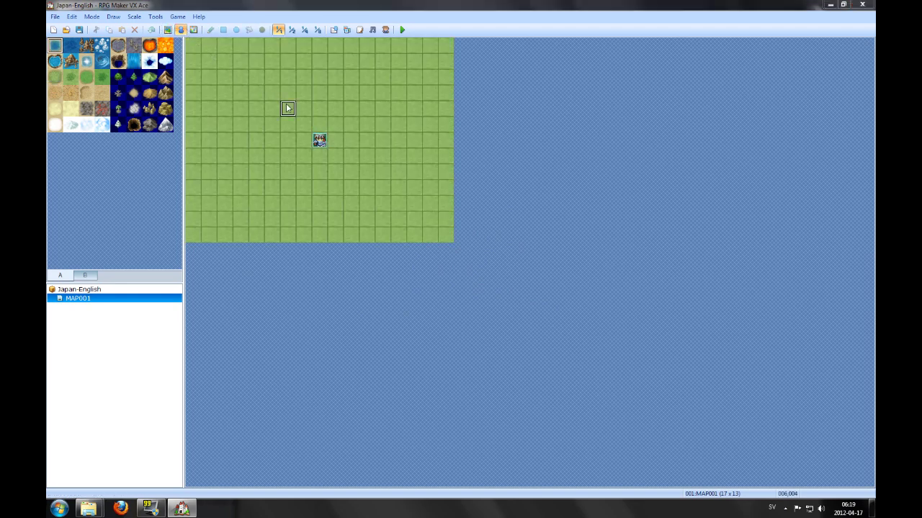
pyautogui.doubleClick(286, 103)
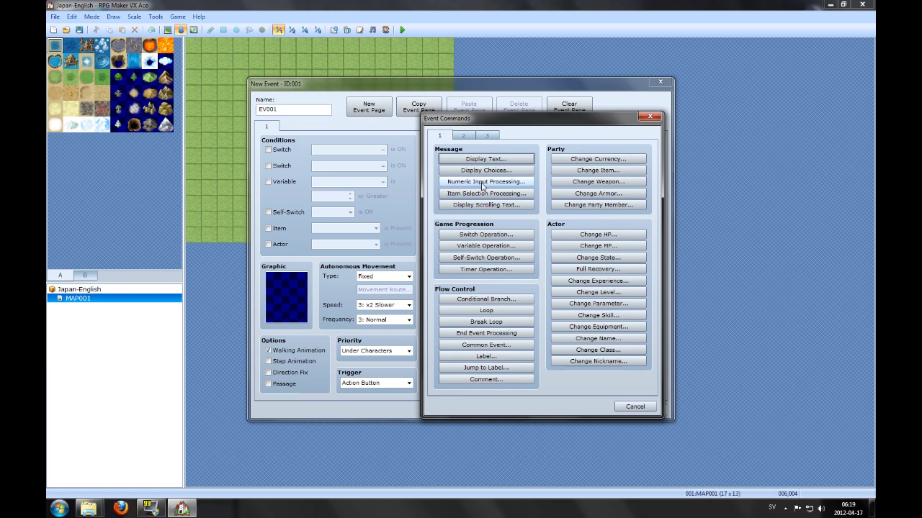
pyautogui.click(487, 136)
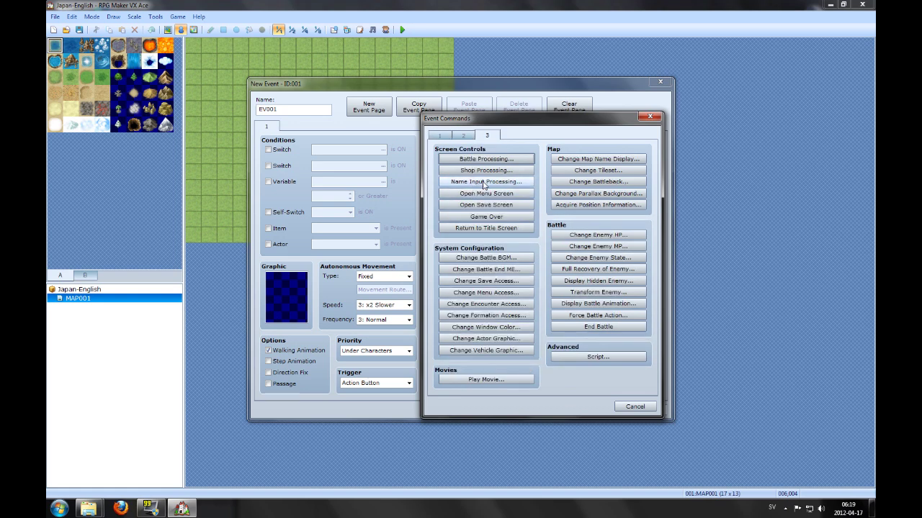
pyautogui.click(484, 184)
pyautogui.click(584, 256)
pyautogui.click(408, 383)
pyautogui.click(402, 417)
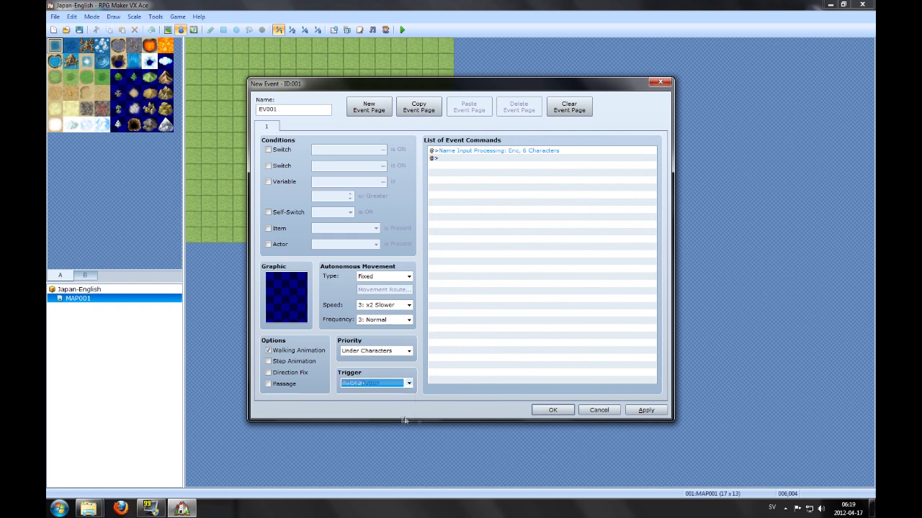
pyautogui.click(553, 409)
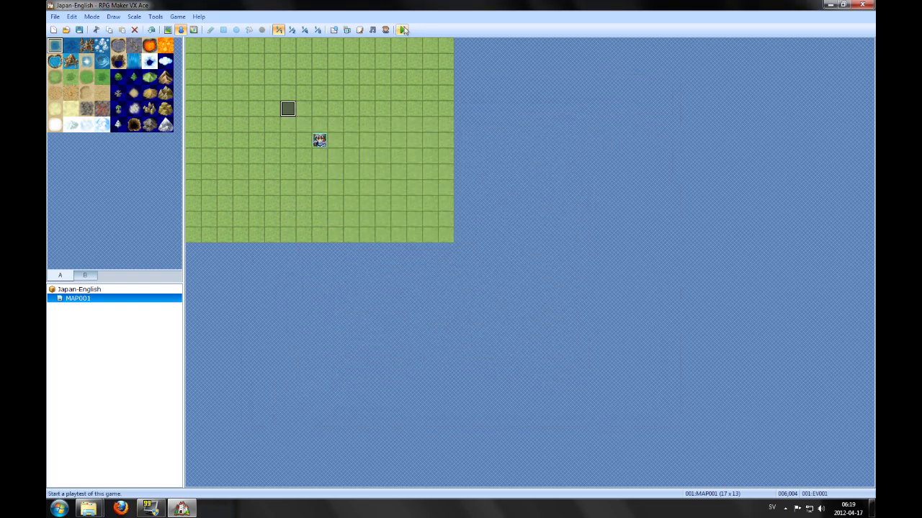
# Step: Save, playtest, and switch Eric's Latin name-entry grid to the accented-letters page
pyautogui.click(401, 29)
pyautogui.click(421, 275)
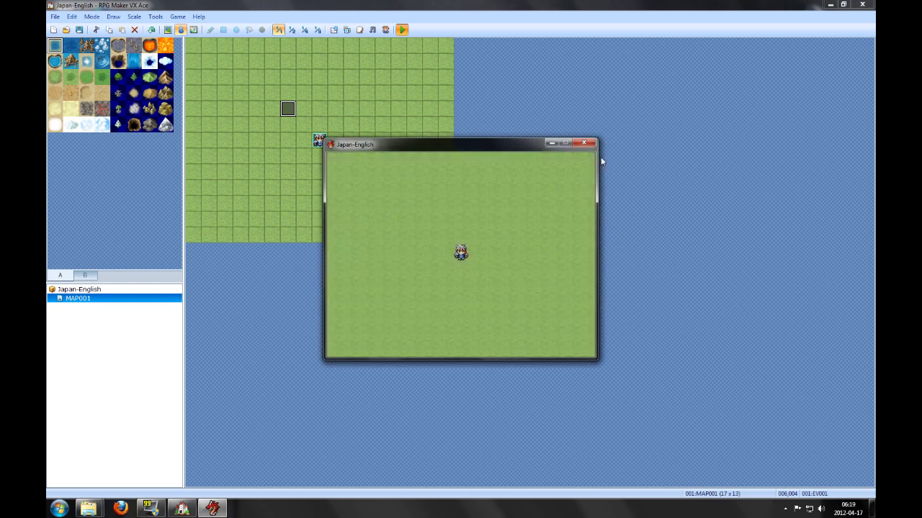
pyautogui.press('Down')
pyautogui.press('Down')
pyautogui.press('Down')
pyautogui.press('Down')
pyautogui.press('Down')
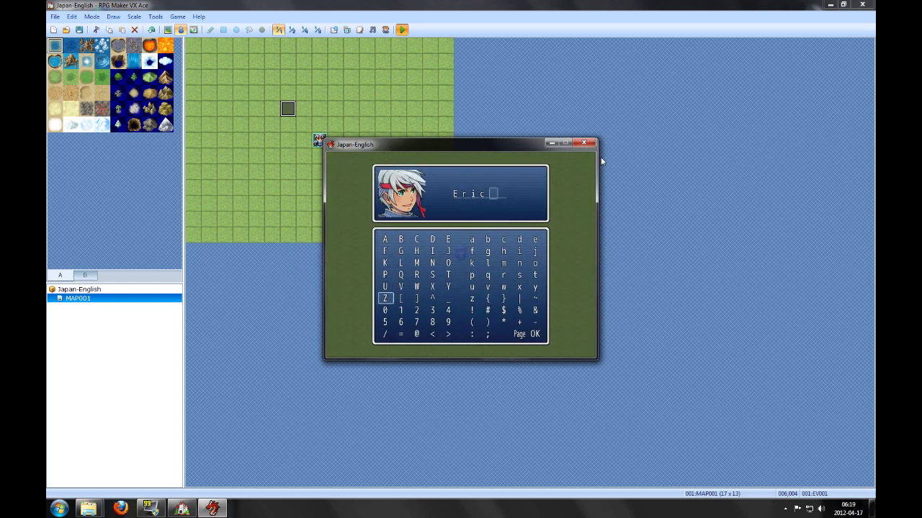
pyautogui.press('Down')
pyautogui.press('Down')
pyautogui.press('Right')
pyautogui.press('Right')
pyautogui.press('Right')
pyautogui.press('Right')
pyautogui.press('Right')
pyautogui.press('Right')
pyautogui.press('Right')
pyautogui.press('Down')
pyautogui.press('Right')
pyautogui.press('Return')
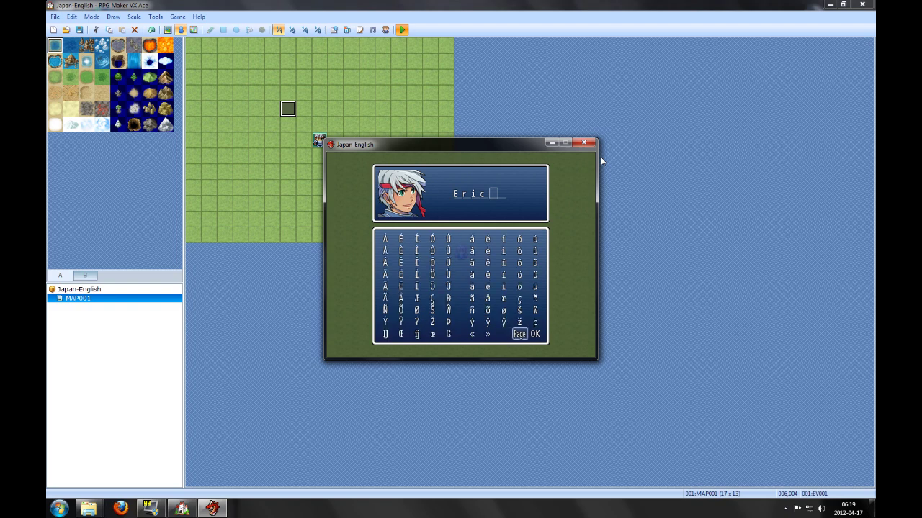
# Step: Browse the accented letters, return to the basic alphabet, and confirm the name Eric
pyautogui.press('Up')
pyautogui.press('Up')
pyautogui.press('Up')
pyautogui.press('Down')
pyautogui.press('Down')
pyautogui.press('Down')
pyautogui.press('Return')
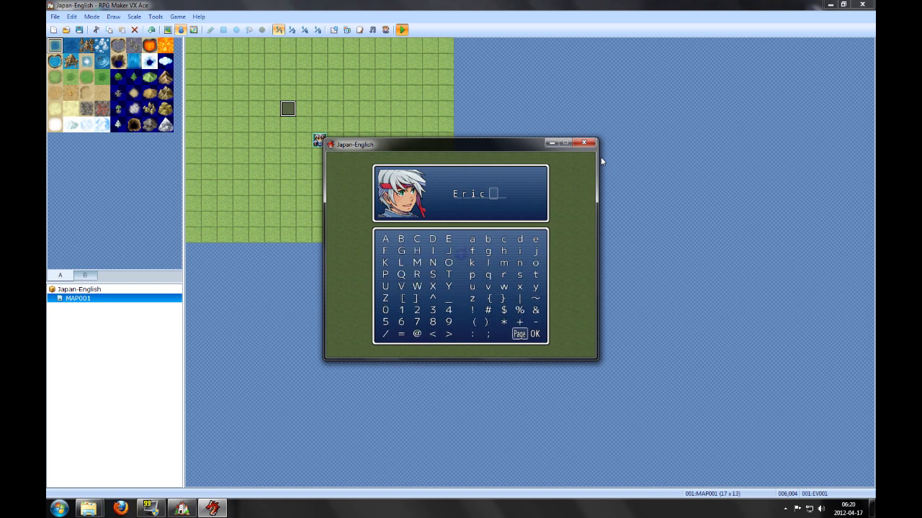
pyautogui.press('Right')
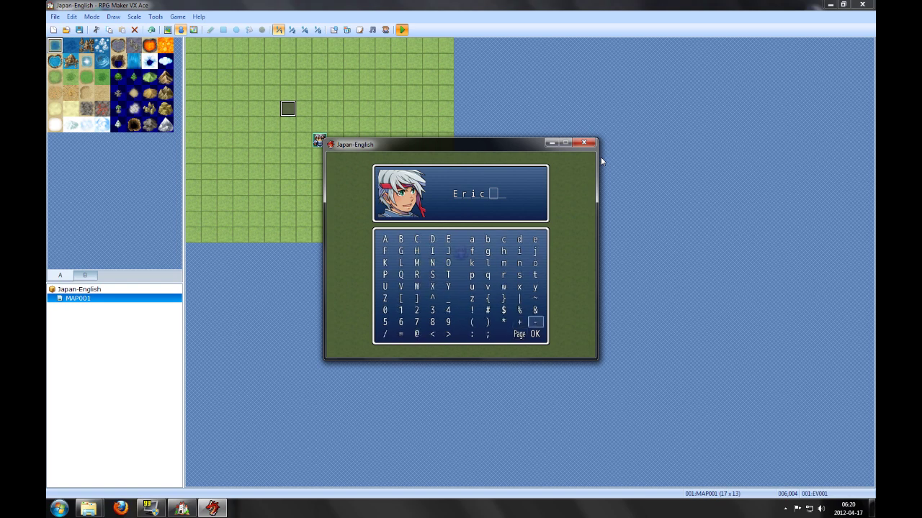
pyautogui.press('Down')
pyautogui.press('Return')
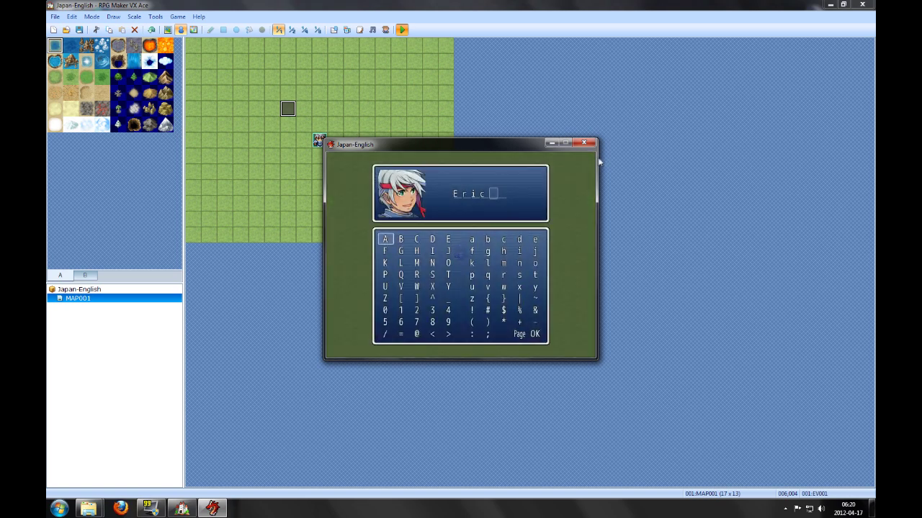